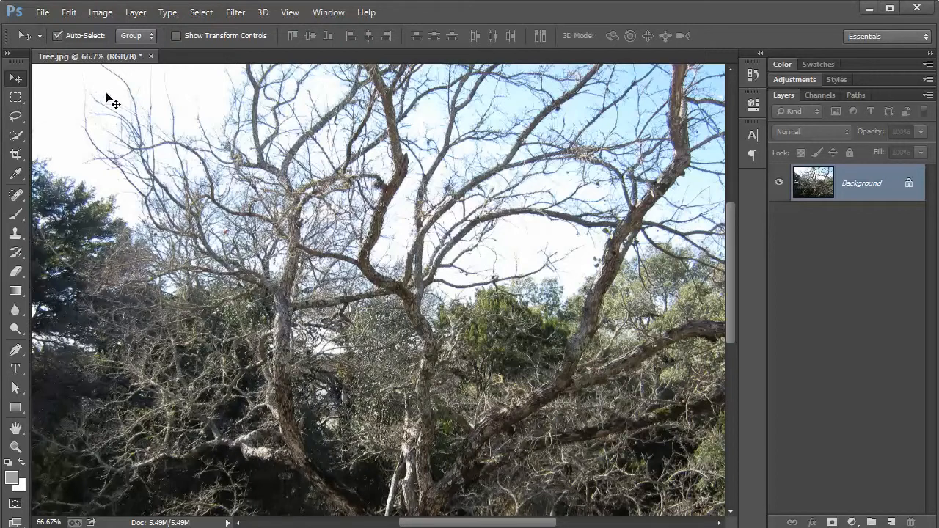
{"action": "left_click", "coordinate": [22, 119]}
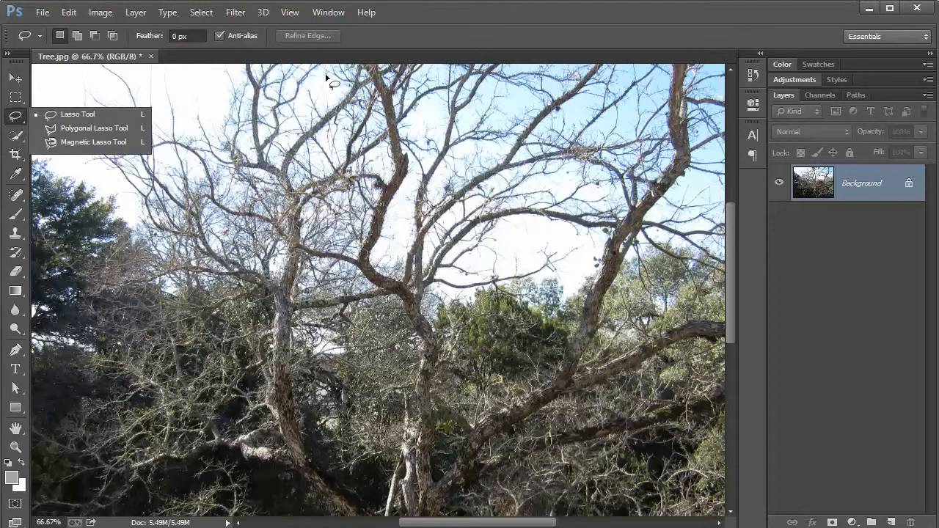
{"action": "left_click", "coordinate": [458, 10]}
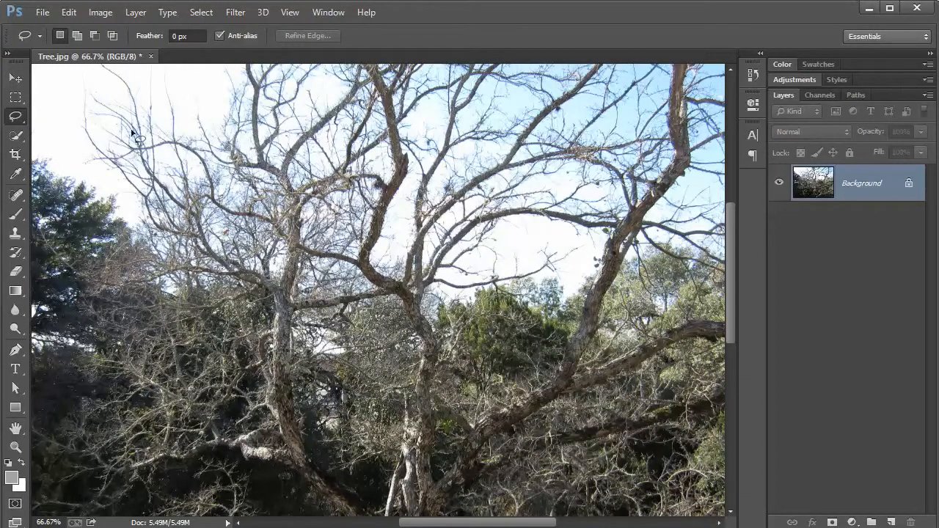
{"action": "left_click", "coordinate": [19, 118]}
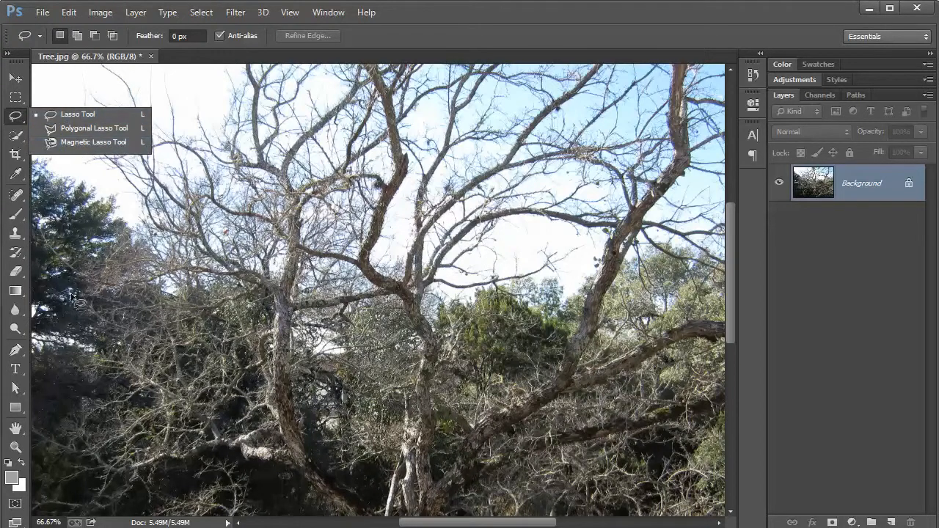
{"action": "left_click", "coordinate": [20, 435]}
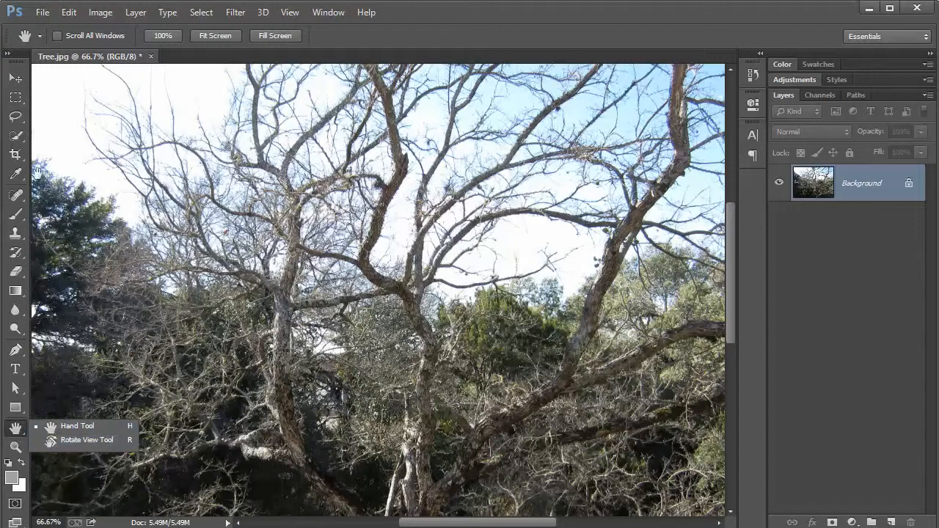
Draw a rectangular marquee over the left tree's branches, reposition it toward the middle of the photo, and deselect it.
{"action": "left_click", "coordinate": [19, 98]}
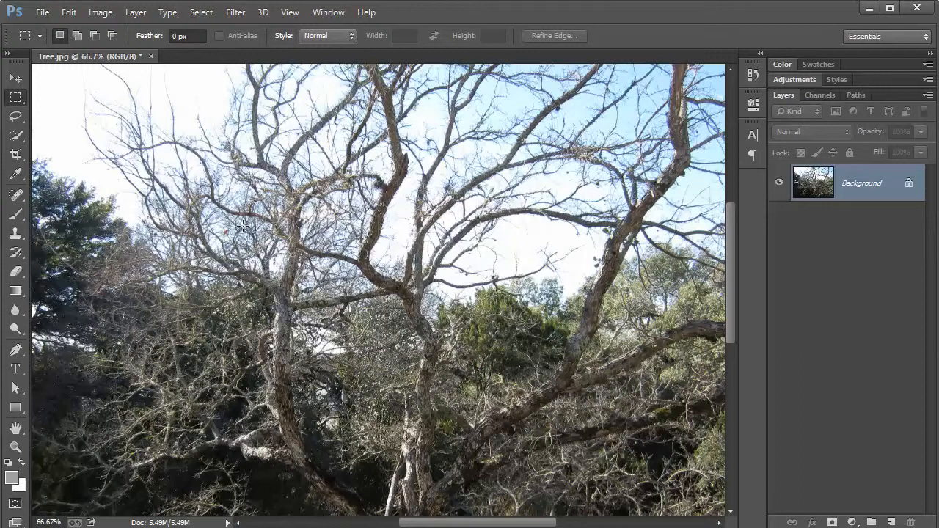
{"action": "left_click_drag", "start_coordinate": [136, 127], "coordinate": [411, 339]}
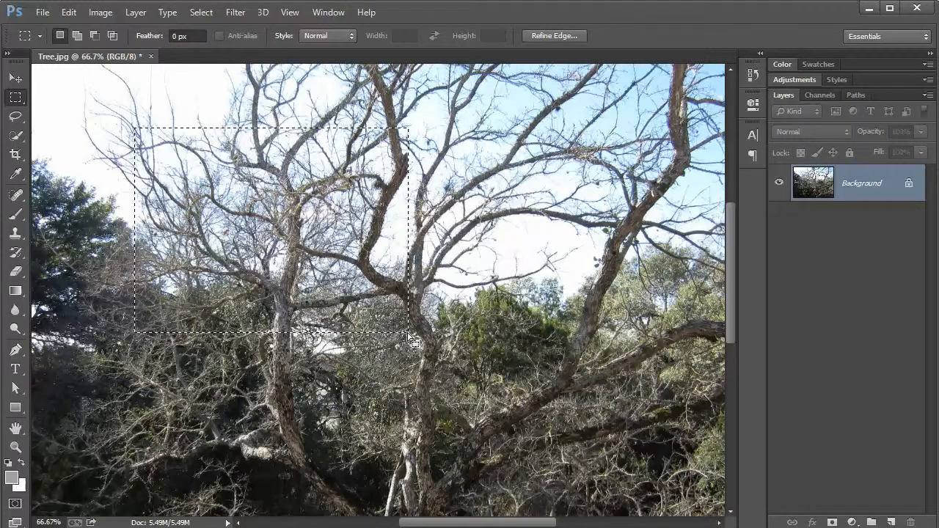
{"action": "right_click", "coordinate": [275, 235]}
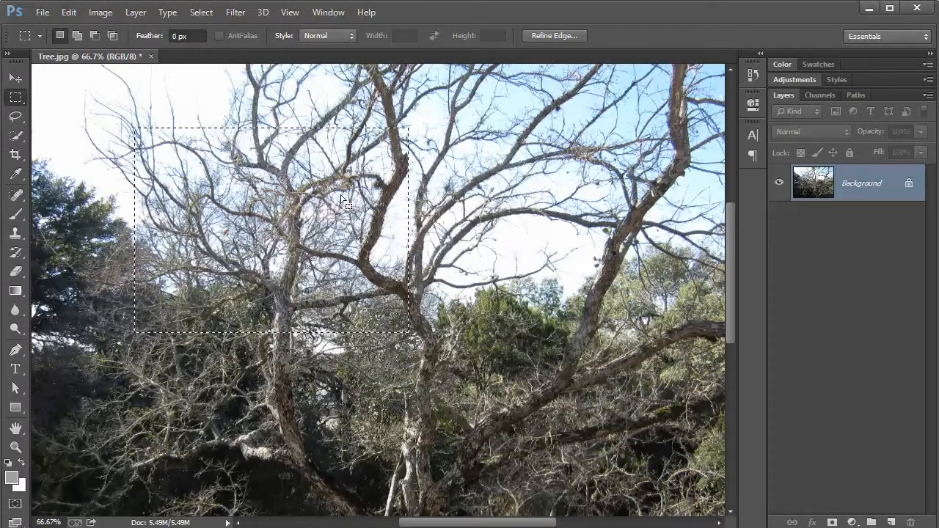
{"action": "left_click_drag", "start_coordinate": [352, 197], "coordinate": [510, 252]}
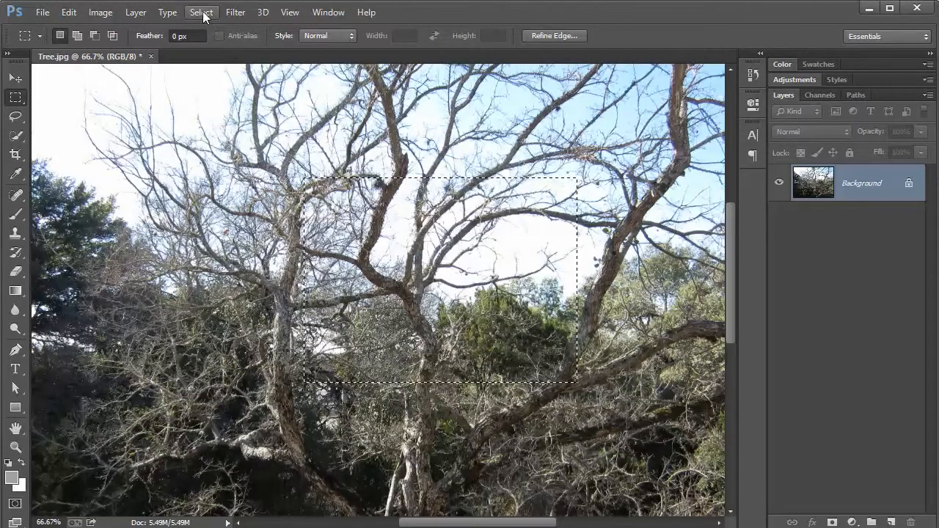
{"action": "left_click", "coordinate": [201, 13]}
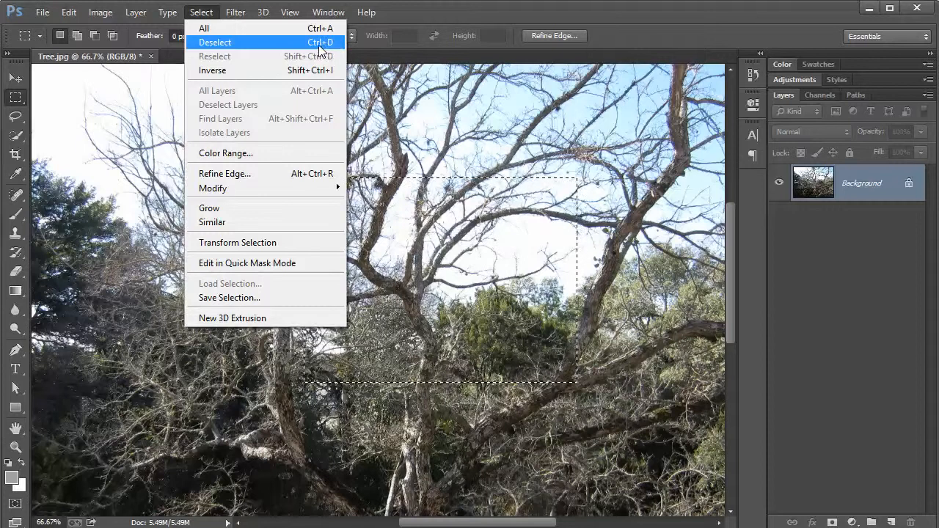
{"action": "left_click", "coordinate": [318, 45]}
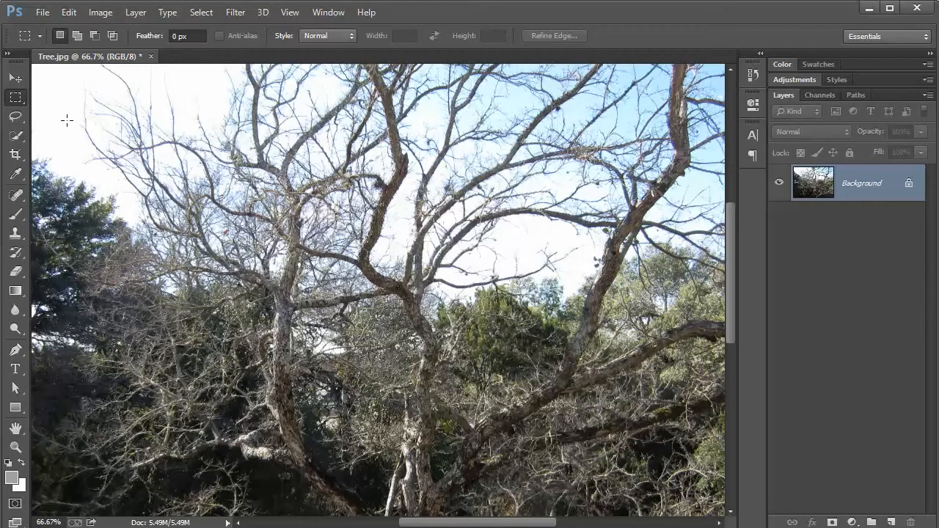
Draw a square marquee selection around the left trunk and its branches, and deselect it.
{"action": "left_click_drag", "start_coordinate": [154, 111], "coordinate": [409, 434]}
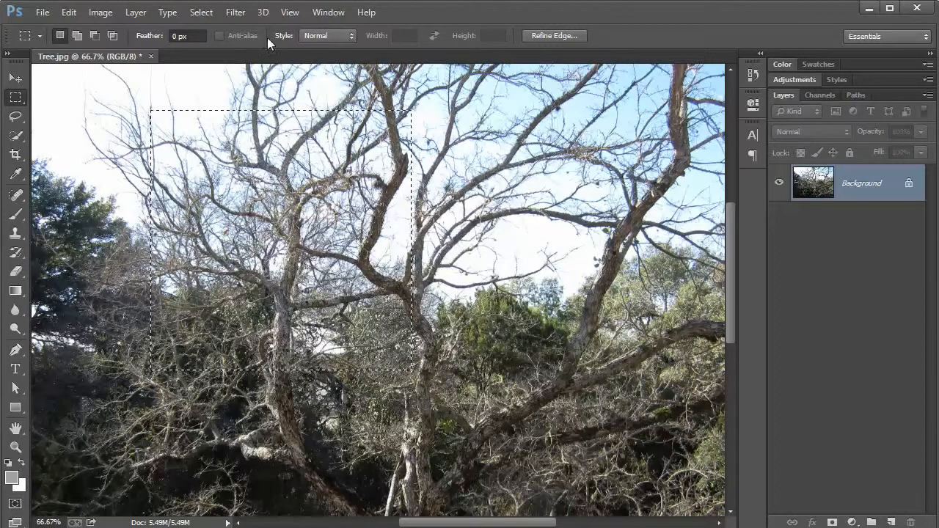
{"action": "left_click", "coordinate": [195, 13]}
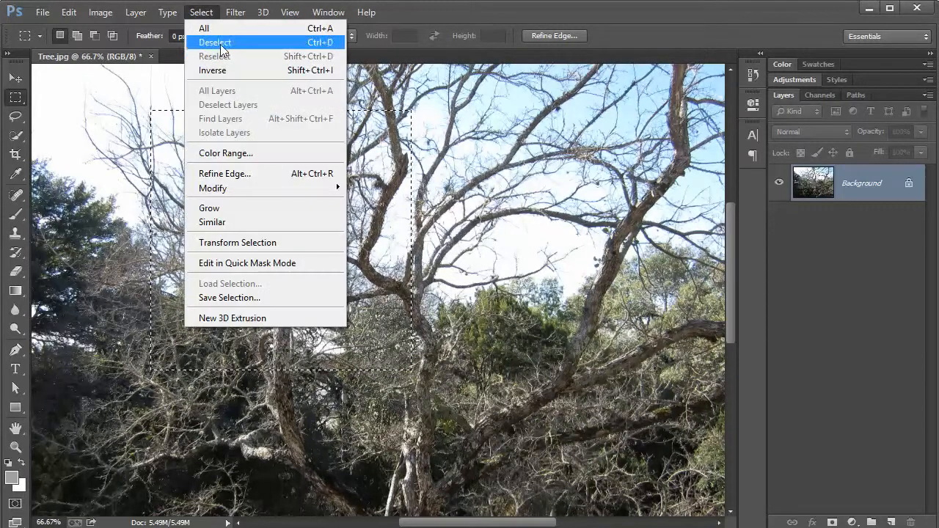
{"action": "left_click", "coordinate": [210, 42]}
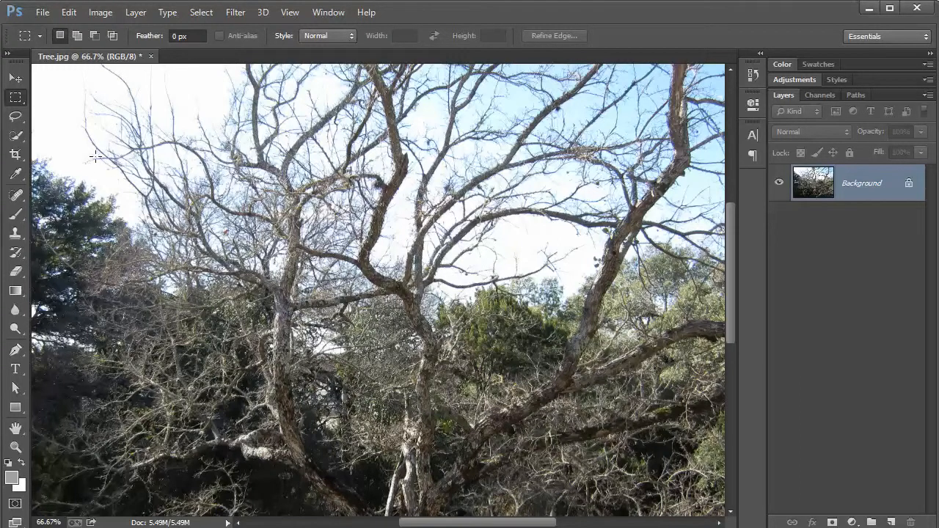
Draw a wide oval selection across the upper branches with the Elliptical Marquee Tool and deselect it.
{"action": "left_click", "coordinate": [22, 99]}
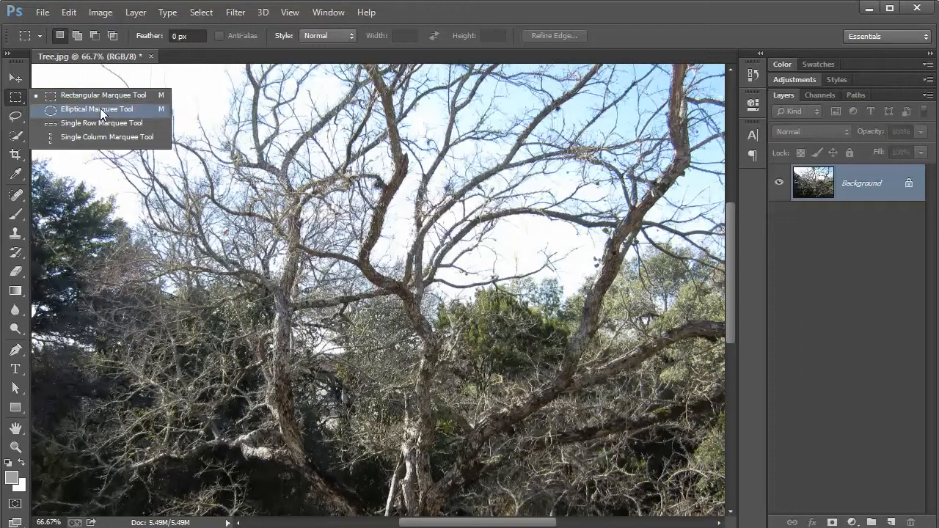
{"action": "left_click", "coordinate": [15, 97]}
{"action": "left_click", "coordinate": [17, 101]}
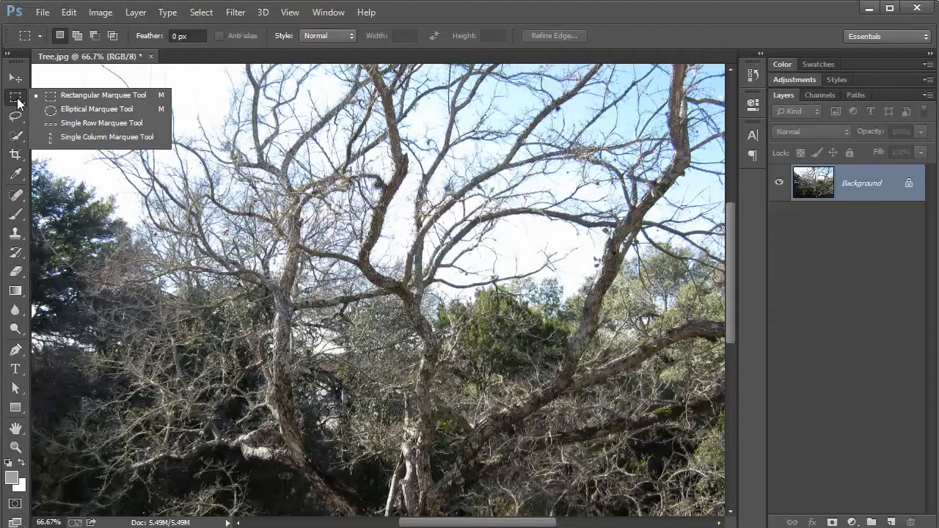
{"action": "left_click", "coordinate": [83, 107]}
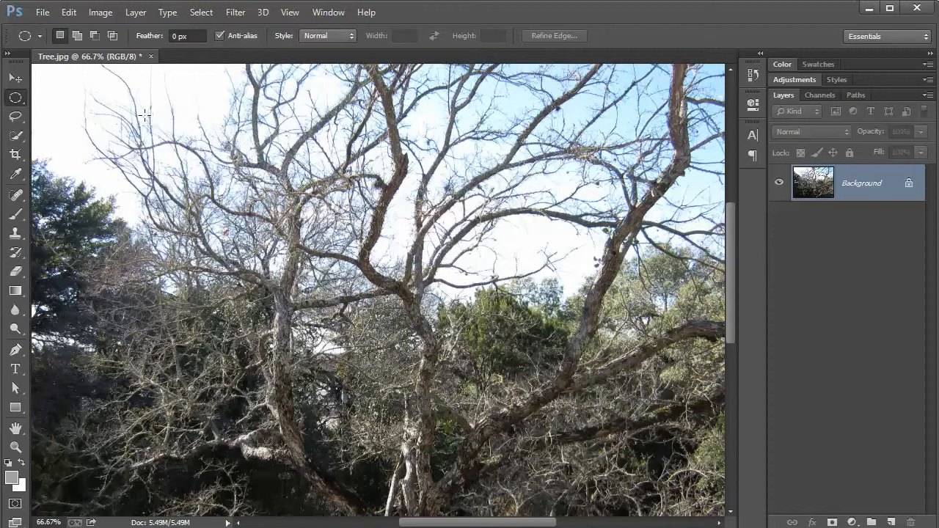
{"action": "left_click_drag", "start_coordinate": [140, 114], "coordinate": [593, 284]}
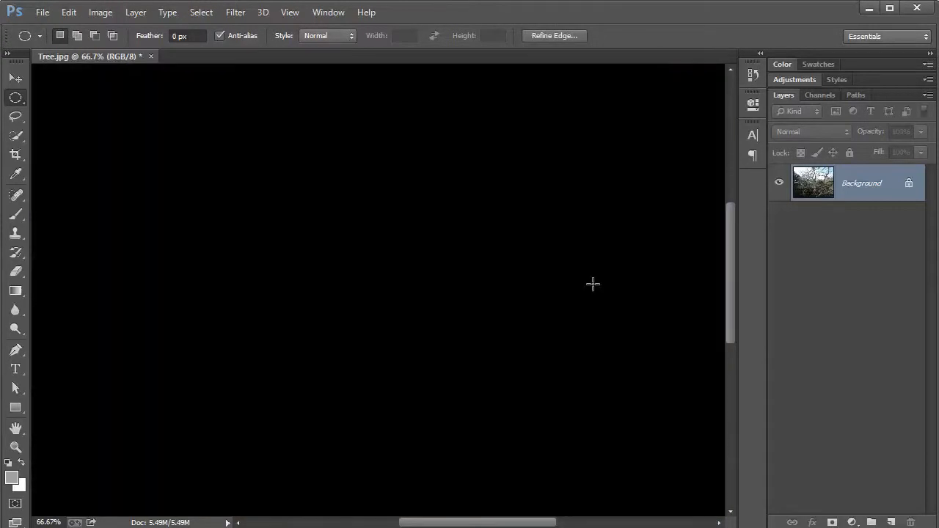
{"action": "left_click", "coordinate": [201, 11]}
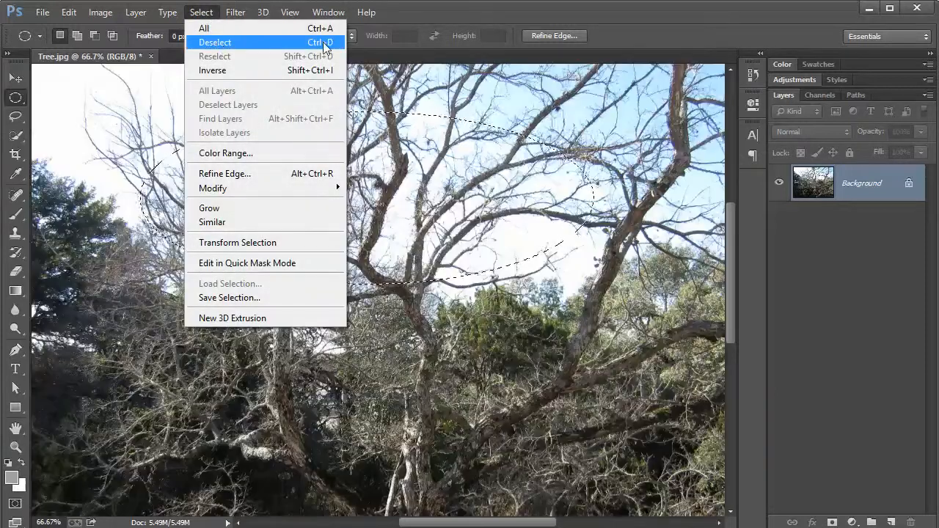
{"action": "left_click", "coordinate": [323, 42]}
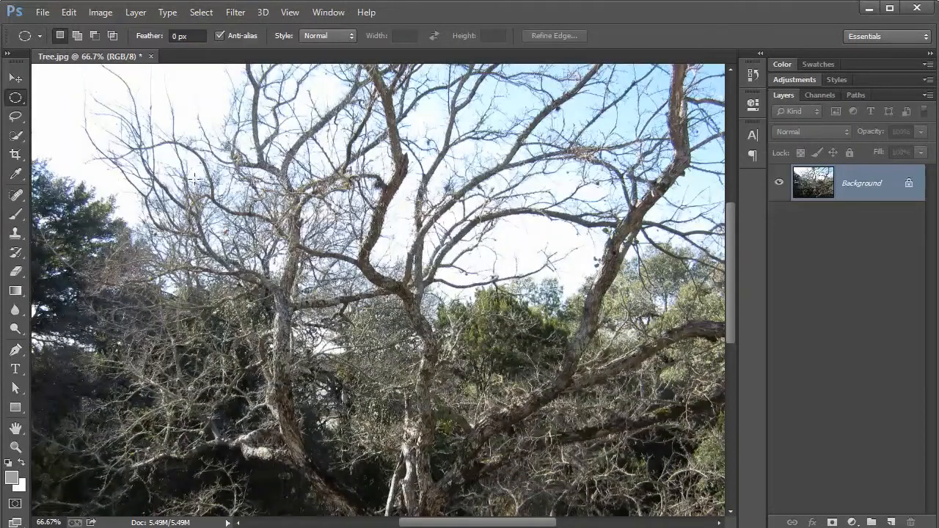
Draw a circular selection over the left trunk's upper branches with the Elliptical Marquee Tool and deselect it.
{"action": "left_click_drag", "start_coordinate": [193, 130], "coordinate": [386, 361]}
{"action": "key", "text": "ctrl+f"}
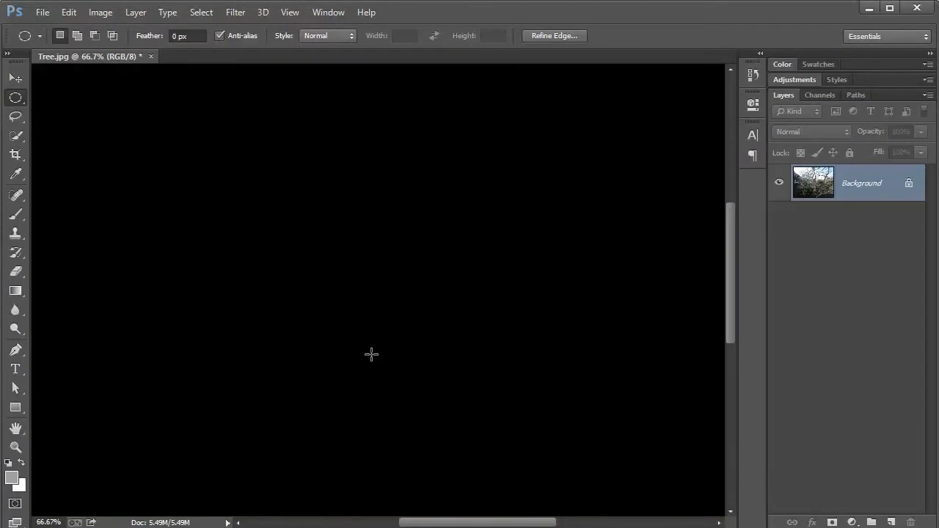
{"action": "key", "text": "ctrl+z"}
{"action": "key", "text": "ctrl+z"}
{"action": "key", "text": "ctrl+z"}
{"action": "key", "text": "ctrl+z"}
{"action": "key", "text": "ctrl+z"}
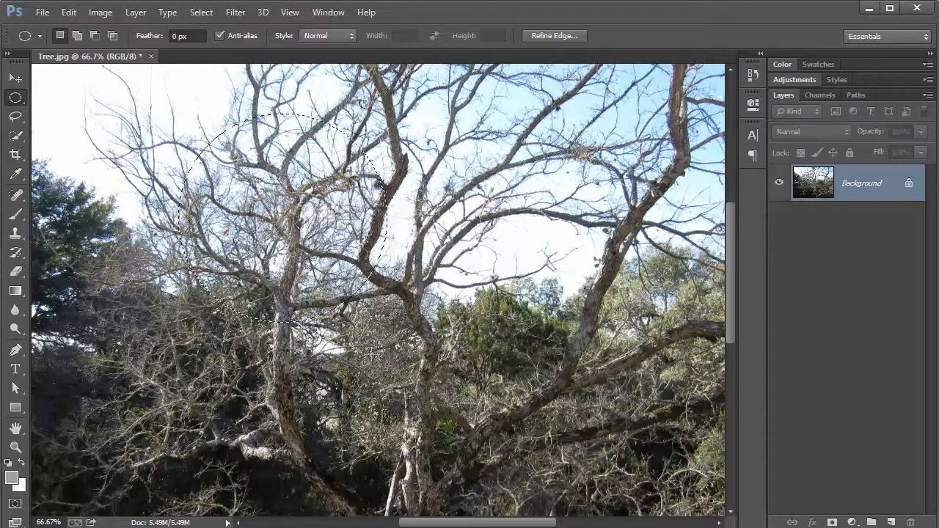
{"action": "key", "text": "ctrl+z"}
{"action": "key", "text": "ctrl+z"}
{"action": "key", "text": "ctrl+z"}
{"action": "key", "text": "ctrl+z"}
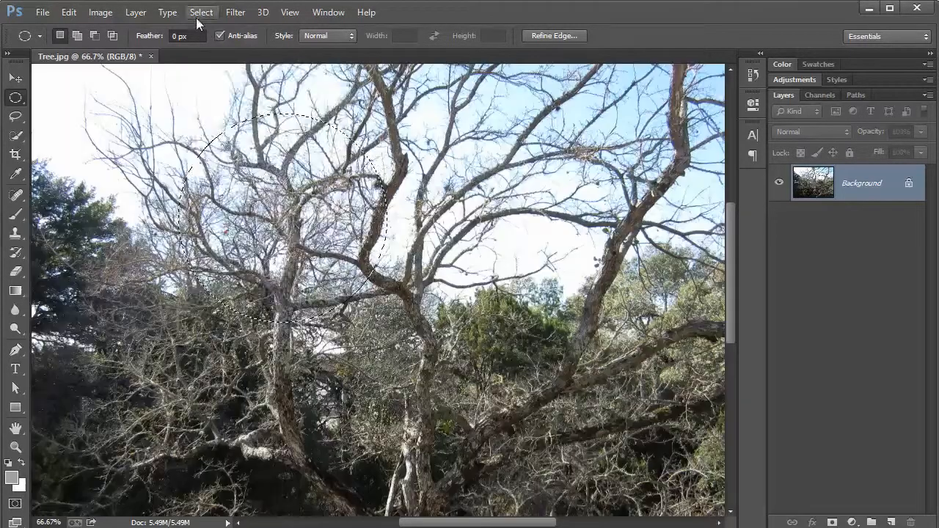
{"action": "key", "text": "ctrl+z"}
{"action": "key", "text": "ctrl+z"}
{"action": "left_click", "coordinate": [197, 14]}
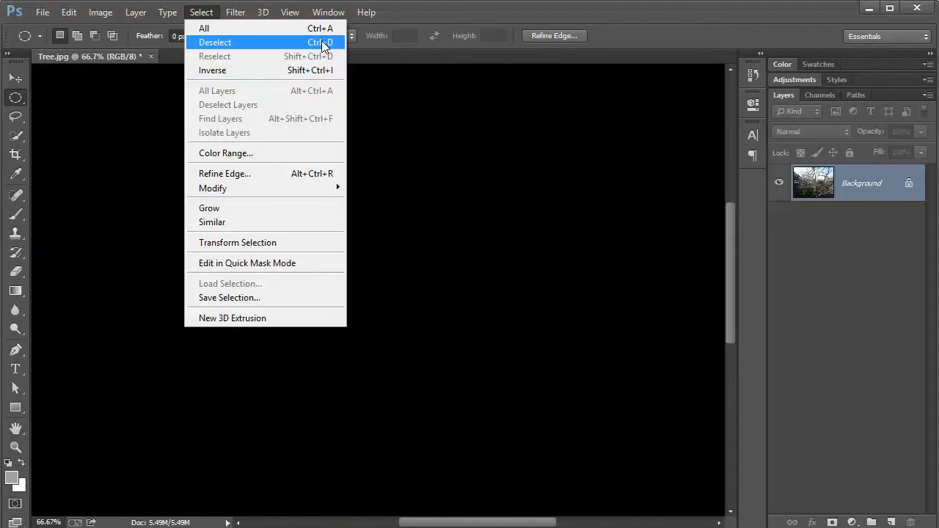
{"action": "left_click", "coordinate": [320, 42]}
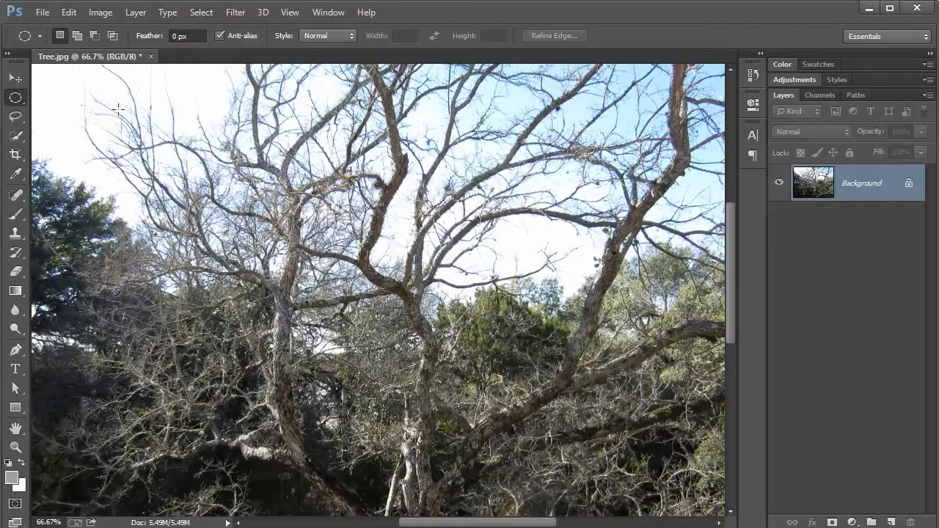
Draw a rounded freehand selection around the central upper branches with the Lasso Tool and deselect it.
{"action": "left_click", "coordinate": [19, 119]}
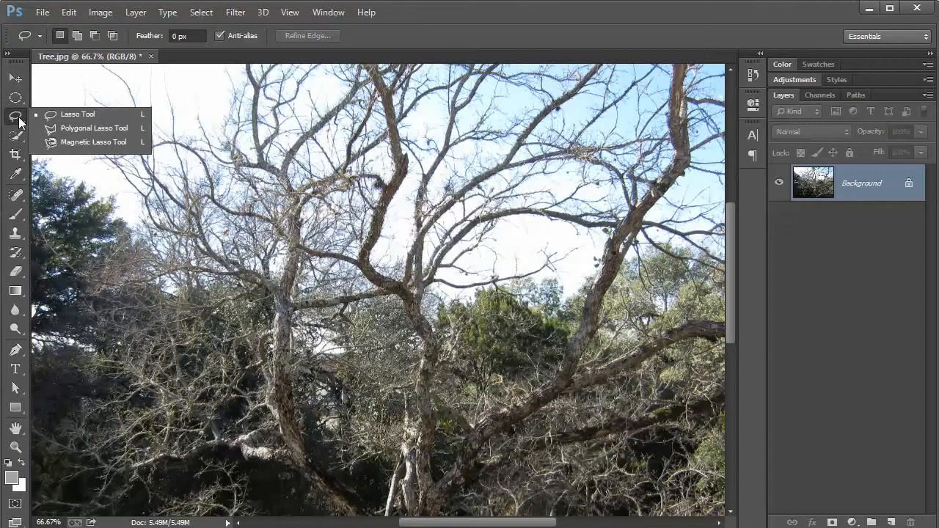
{"action": "left_click", "coordinate": [60, 113]}
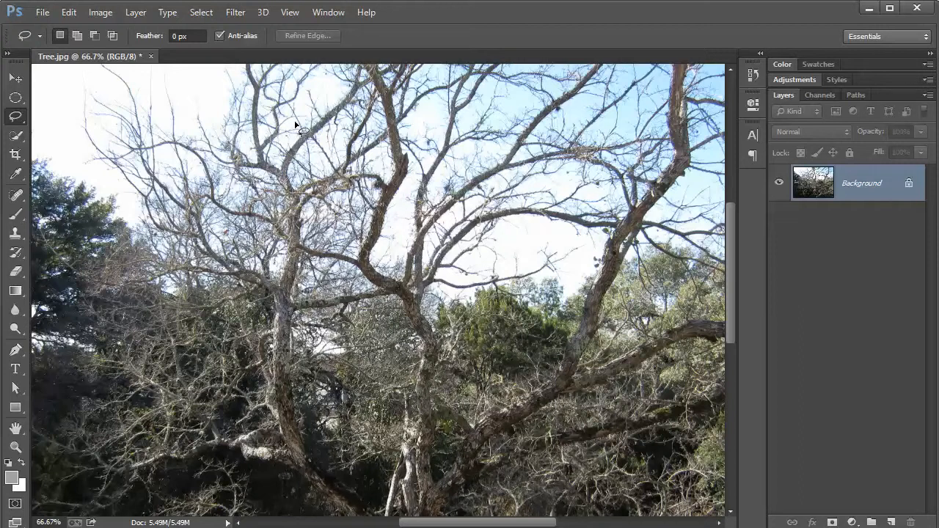
{"action": "key", "text": "ctrl+z"}
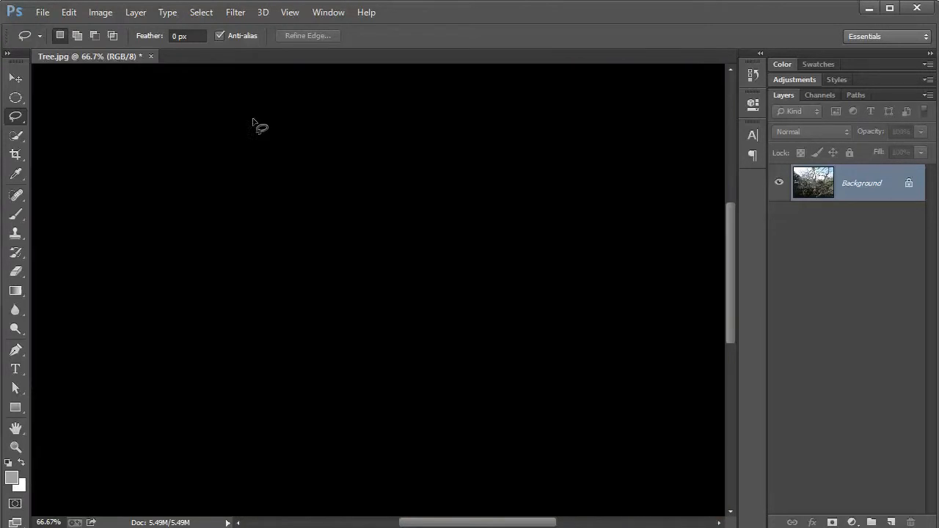
{"action": "mouse_move", "coordinate": [210, 133]}
{"action": "left_mouse_down"}
{"action": "mouse_move", "coordinate": [189, 143]}
{"action": "mouse_move", "coordinate": [174, 177]}
{"action": "mouse_move", "coordinate": [177, 227]}
{"action": "mouse_move", "coordinate": [202, 276]}
{"action": "mouse_move", "coordinate": [257, 313]}
{"action": "mouse_move", "coordinate": [326, 323]}
{"action": "mouse_move", "coordinate": [434, 301]}
{"action": "mouse_move", "coordinate": [451, 277]}
{"action": "mouse_move", "coordinate": [460, 234]}
{"action": "mouse_move", "coordinate": [450, 197]}
{"action": "mouse_move", "coordinate": [387, 124]}
{"action": "mouse_move", "coordinate": [322, 117]}
{"action": "left_mouse_up"}
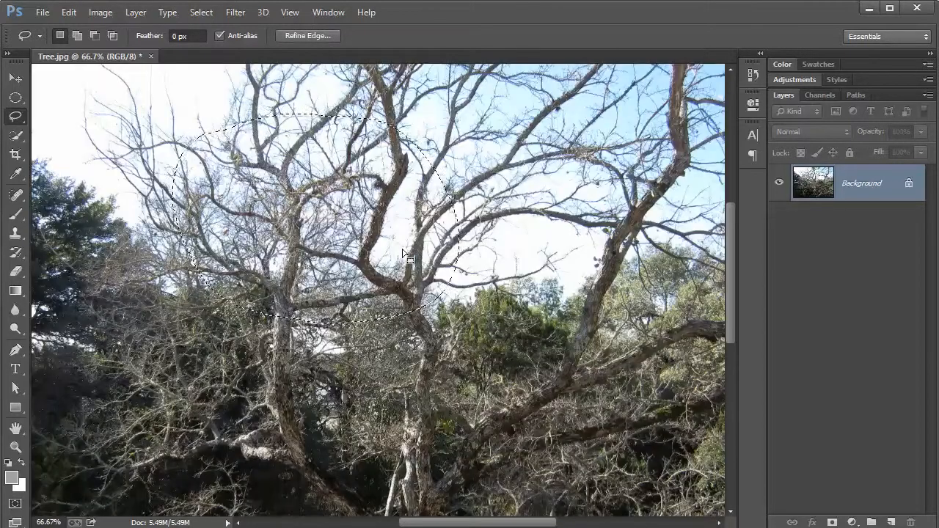
{"action": "key", "text": "ctrl+d"}
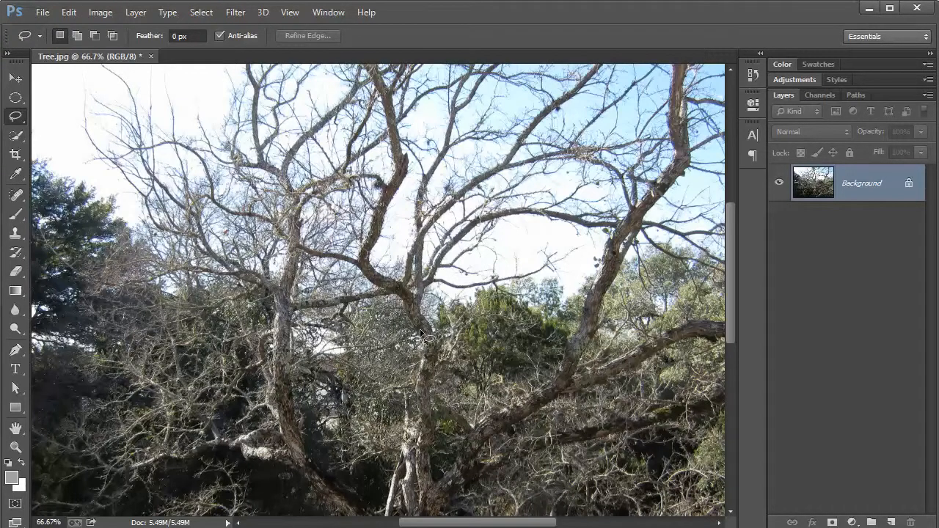
Trace a freehand Lasso selection along the lower trunk and its forking branches, and deselect it.
{"action": "left_click_drag", "start_coordinate": [424, 415], "coordinate": [400, 314]}
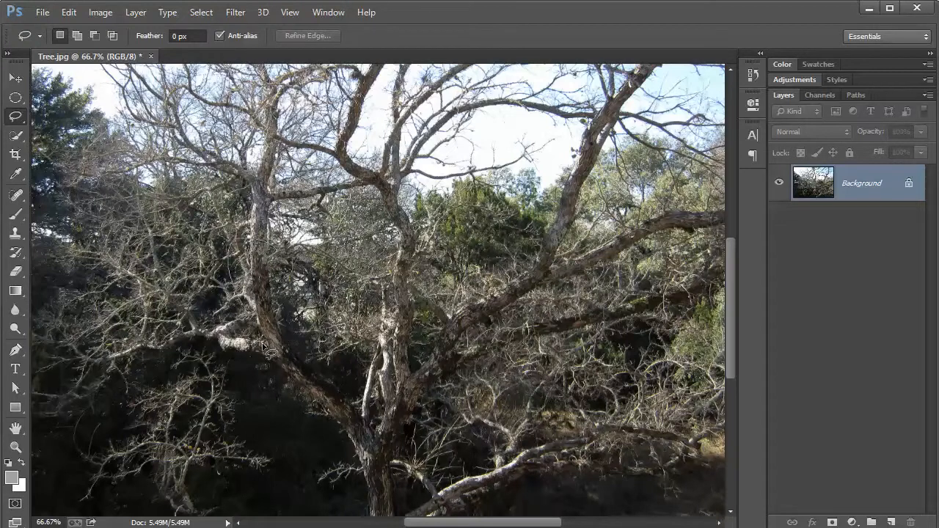
{"action": "left_click_drag", "start_coordinate": [262, 344], "coordinate": [333, 457]}
{"action": "left_click_drag", "start_coordinate": [352, 513], "coordinate": [355, 518]}
{"action": "left_click_drag", "start_coordinate": [416, 457], "coordinate": [485, 382]}
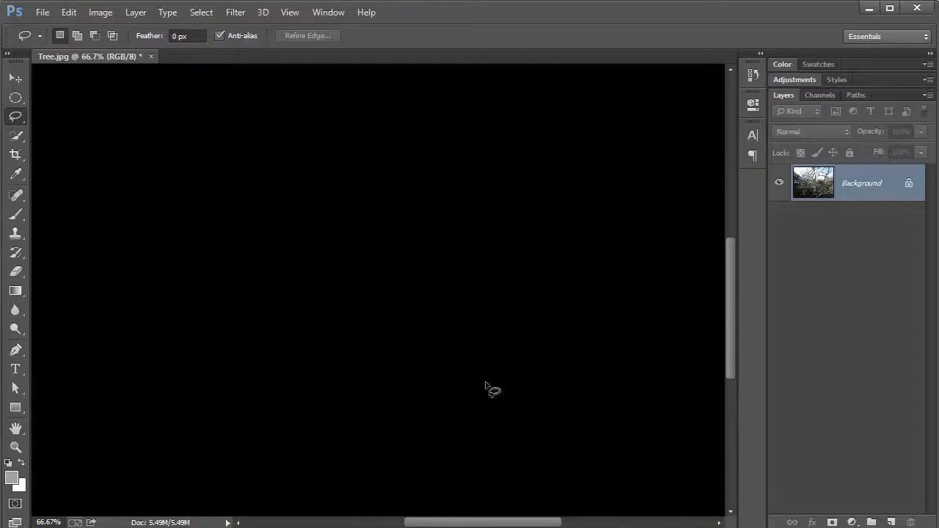
{"action": "mouse_move", "coordinate": [545, 317]}
{"action": "left_mouse_down"}
{"action": "mouse_move", "coordinate": [518, 239]}
{"action": "mouse_move", "coordinate": [361, 390]}
{"action": "mouse_move", "coordinate": [314, 299]}
{"action": "left_mouse_up"}
{"action": "left_click_drag", "start_coordinate": [306, 259], "coordinate": [284, 233]}
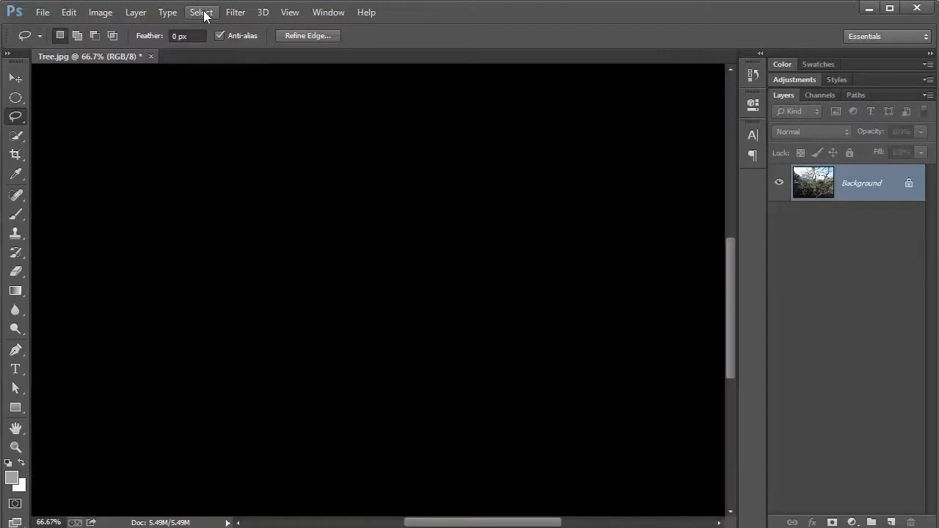
{"action": "left_click", "coordinate": [203, 12]}
{"action": "left_click", "coordinate": [212, 37]}
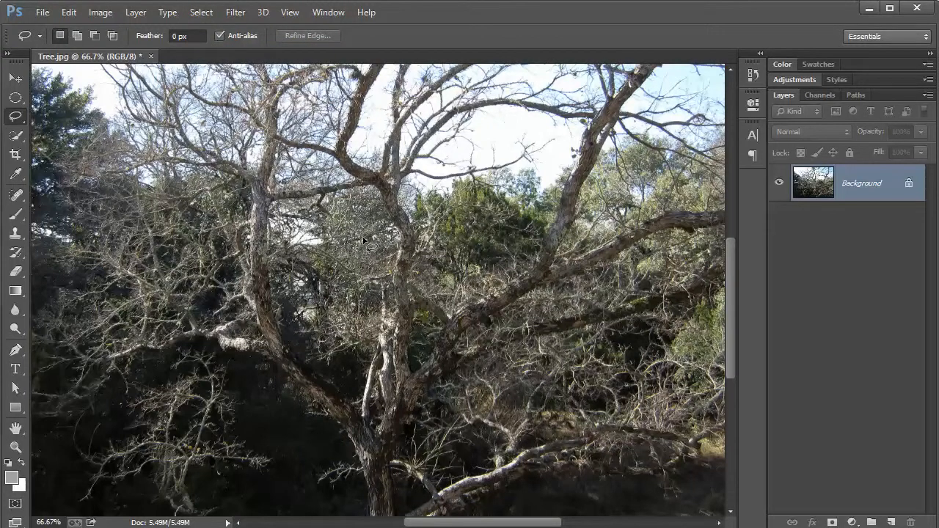
Try tracing a selection along the left trunk and lower-left branches with the Magnetic Lasso Tool, and clear the traced path.
{"action": "left_click", "coordinate": [11, 120]}
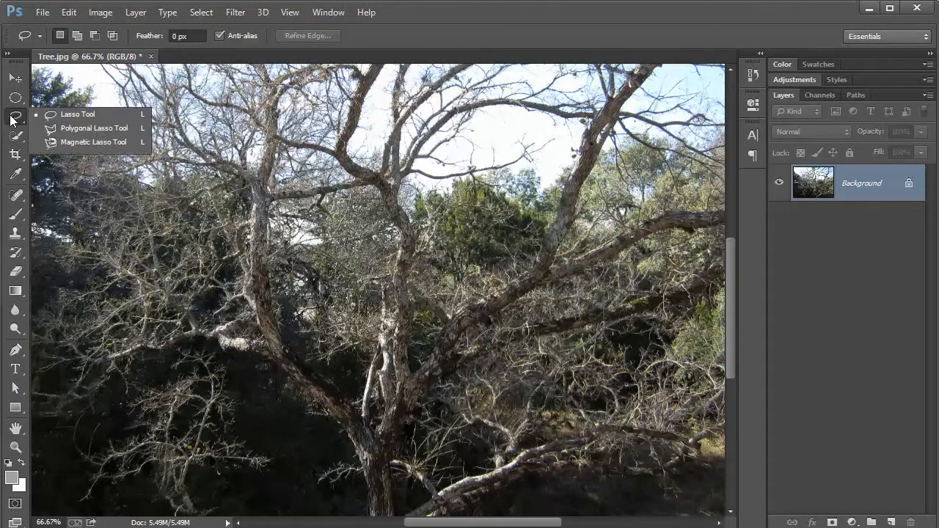
{"action": "left_click", "coordinate": [107, 143]}
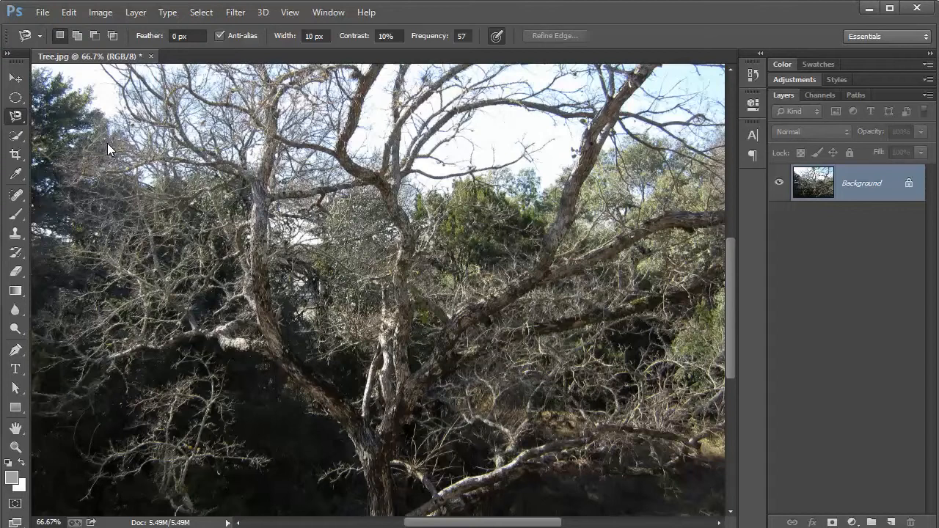
{"action": "left_click", "coordinate": [181, 139]}
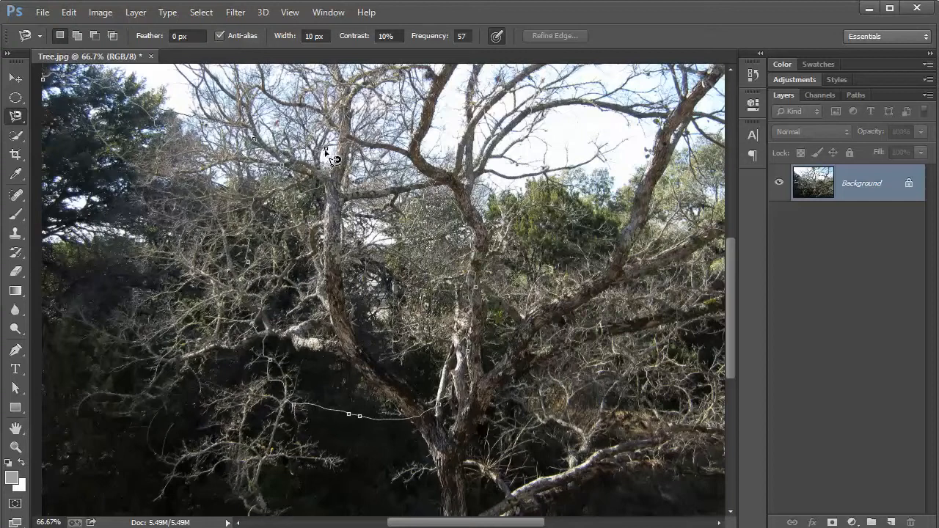
{"action": "left_click", "coordinate": [326, 149]}
{"action": "left_click", "coordinate": [248, 280]}
{"action": "key", "text": "ctrl+d"}
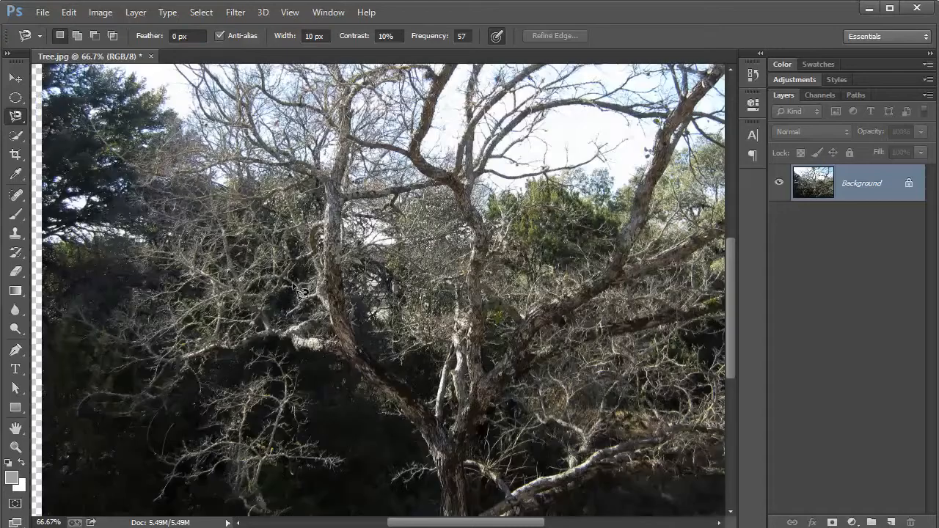
{"action": "key", "text": "space"}
{"action": "left_click_drag", "start_coordinate": [423, 281], "coordinate": [405, 281]}
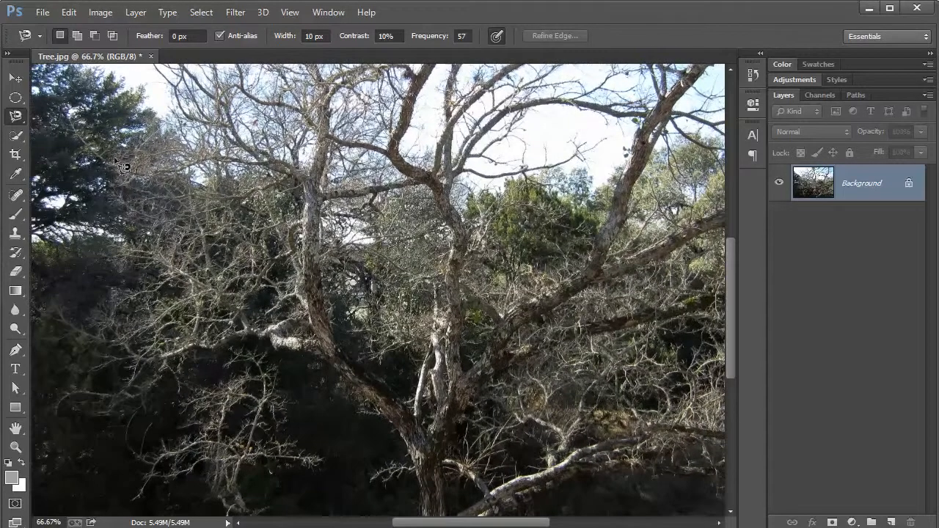
Draw a roughly rectangular four-cornered selection around the tree's middle trunks with the Polygonal Lasso Tool and deselect it.
{"action": "left_click", "coordinate": [16, 117]}
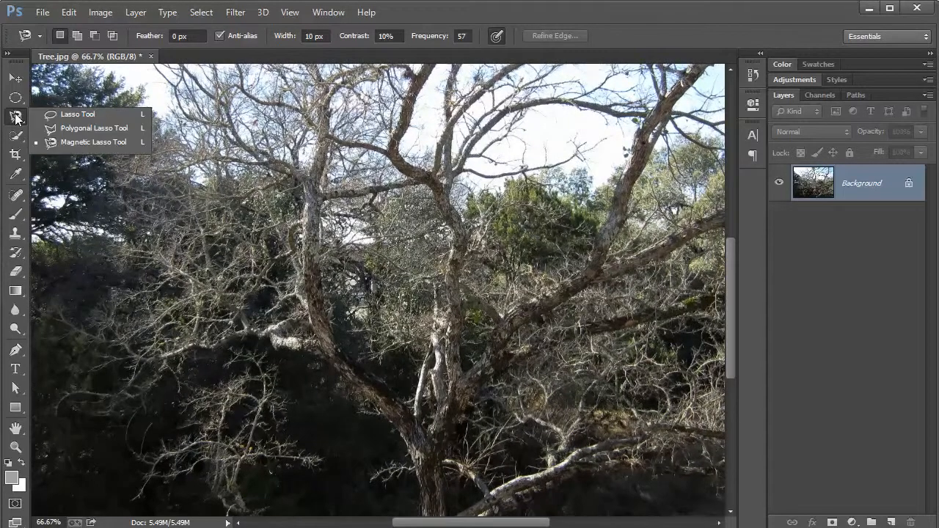
{"action": "left_click", "coordinate": [109, 126]}
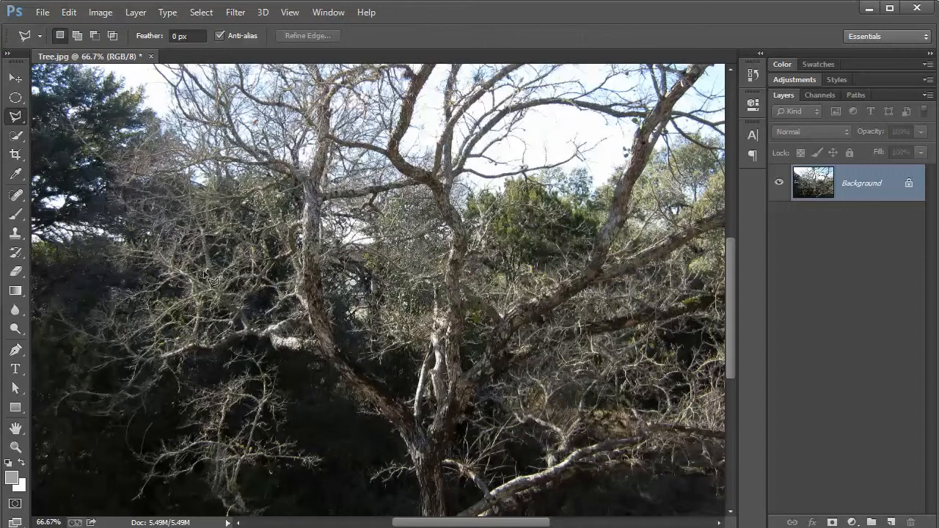
{"action": "left_click", "coordinate": [211, 281]}
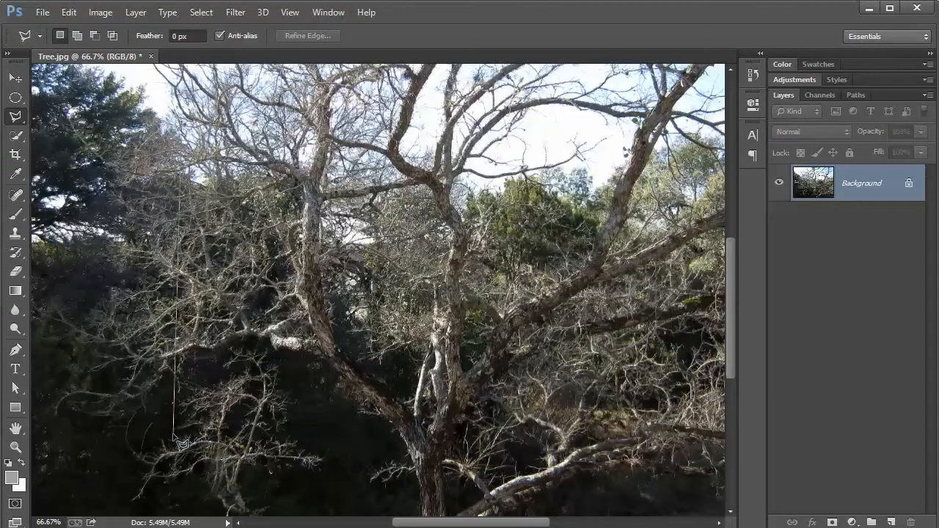
{"action": "left_click", "coordinate": [174, 433]}
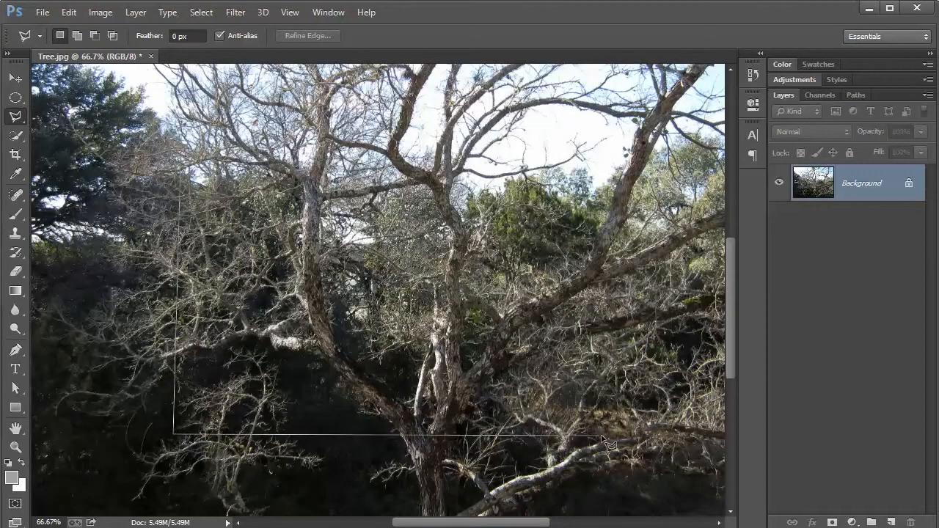
{"action": "left_click", "coordinate": [606, 434]}
{"action": "left_click", "coordinate": [593, 123]}
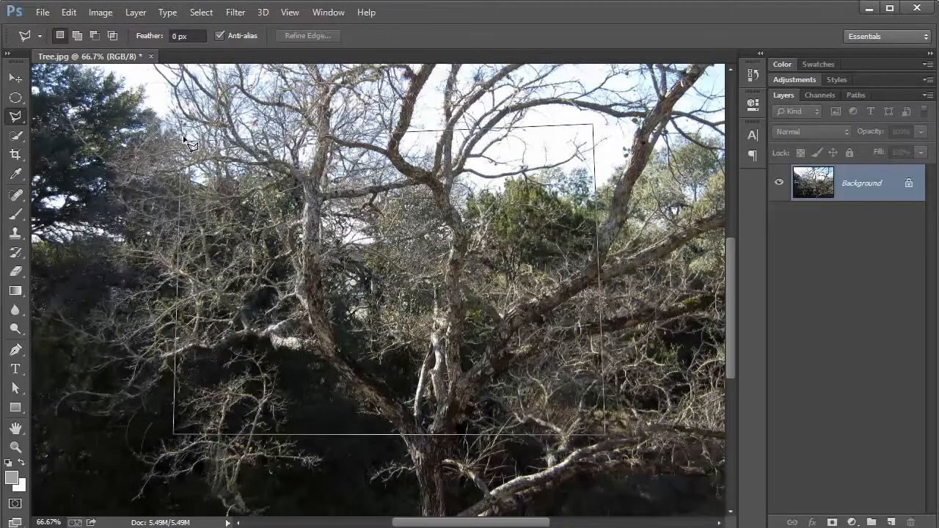
{"action": "left_click", "coordinate": [181, 135]}
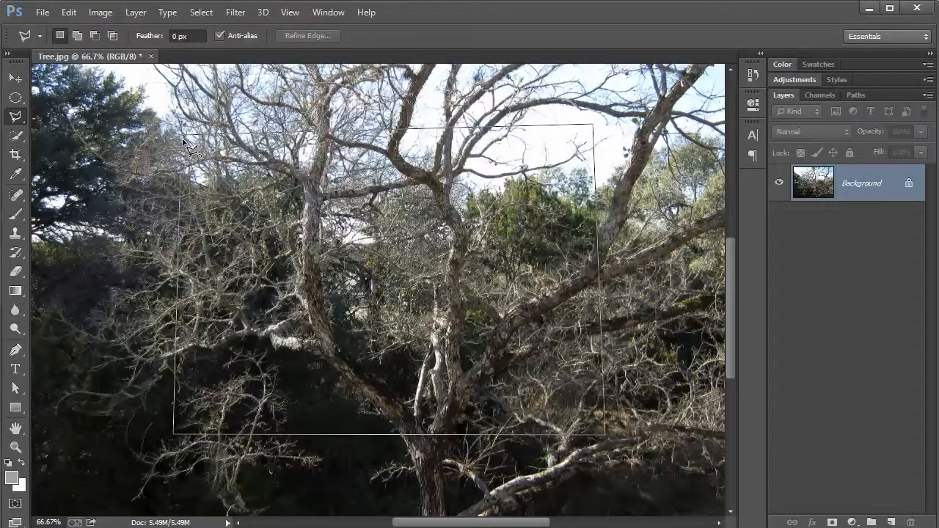
{"action": "left_click", "coordinate": [184, 138]}
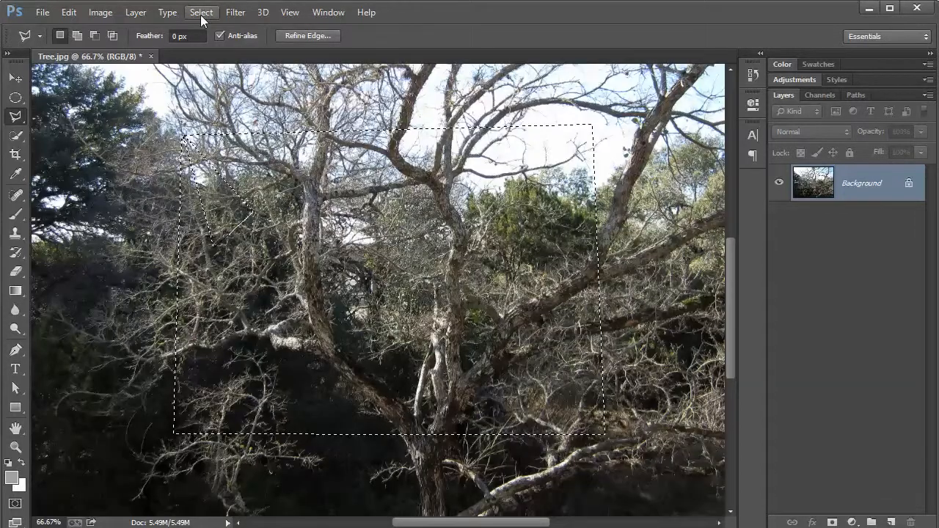
{"action": "left_click", "coordinate": [200, 12]}
{"action": "left_click", "coordinate": [212, 38]}
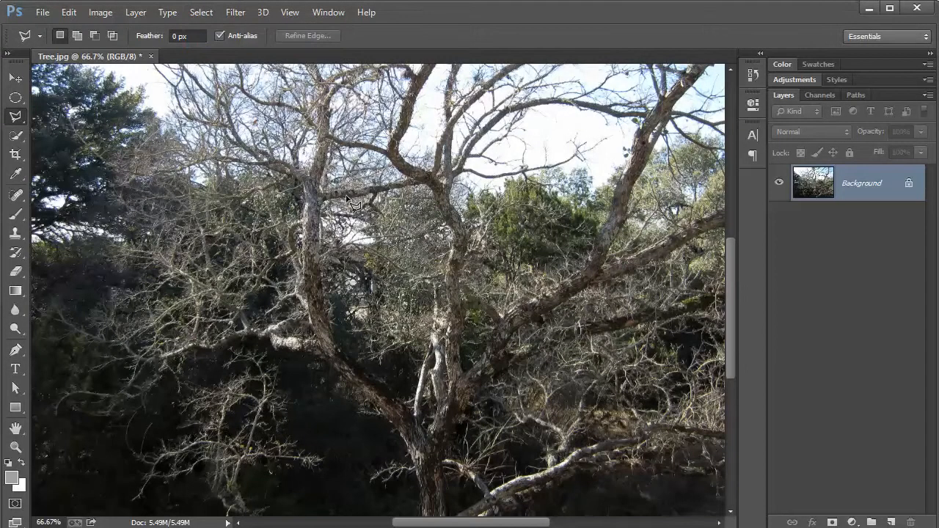